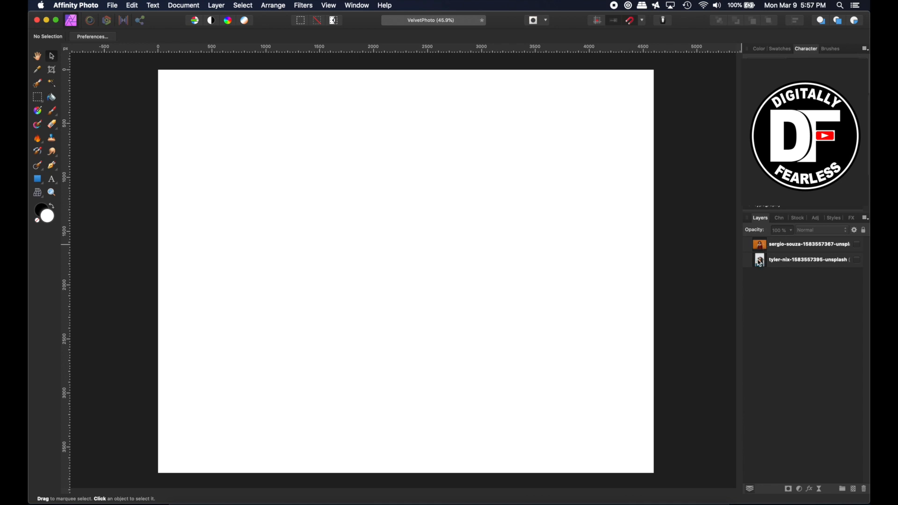
Step: Make the red-haired woman's photo layer visible and duplicate it
{"action": "left_click", "coordinate": [760, 249]}
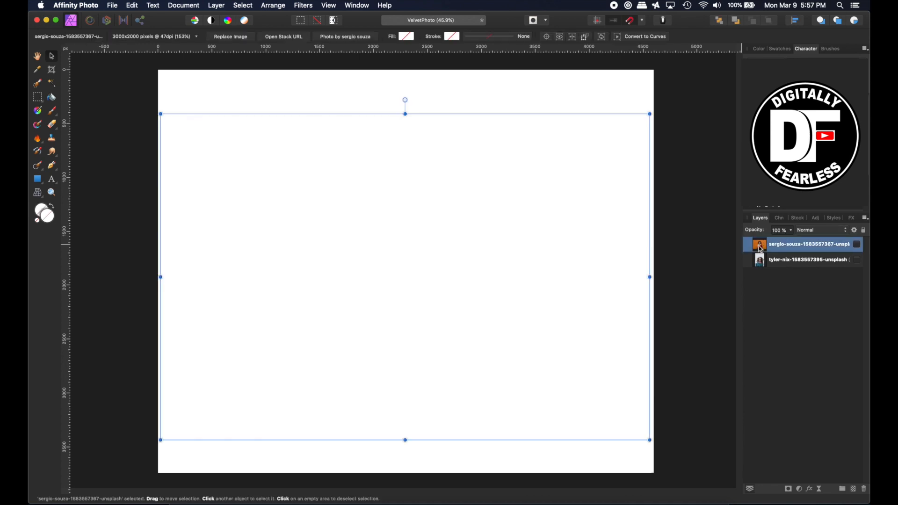
{"action": "left_click", "coordinate": [858, 244]}
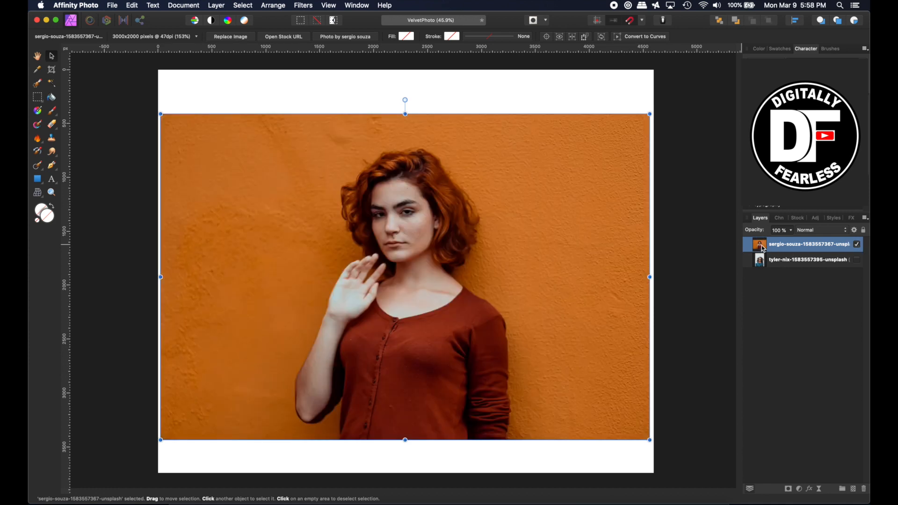
{"action": "key", "text": "super+j"}
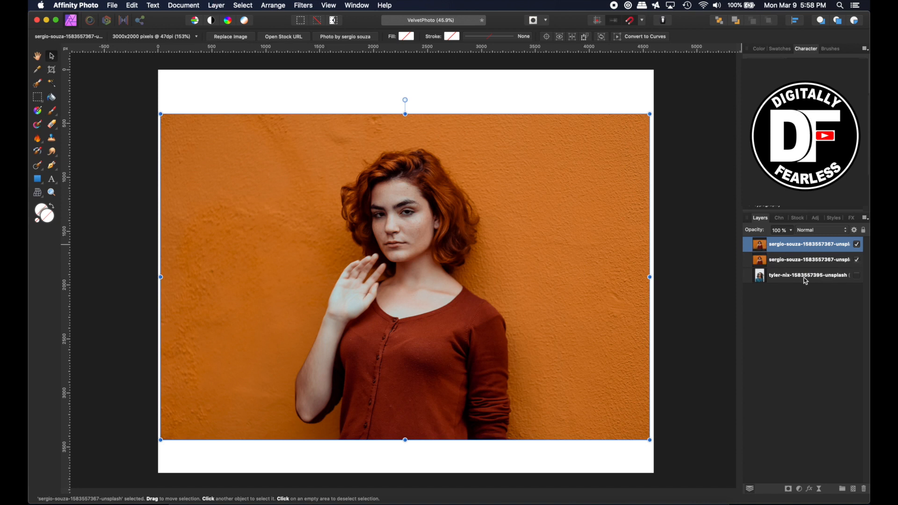
Step: Add a live Diffuse filter with 17% intensity to the upper copy of the woman's photo
{"action": "left_click", "coordinate": [823, 490]}
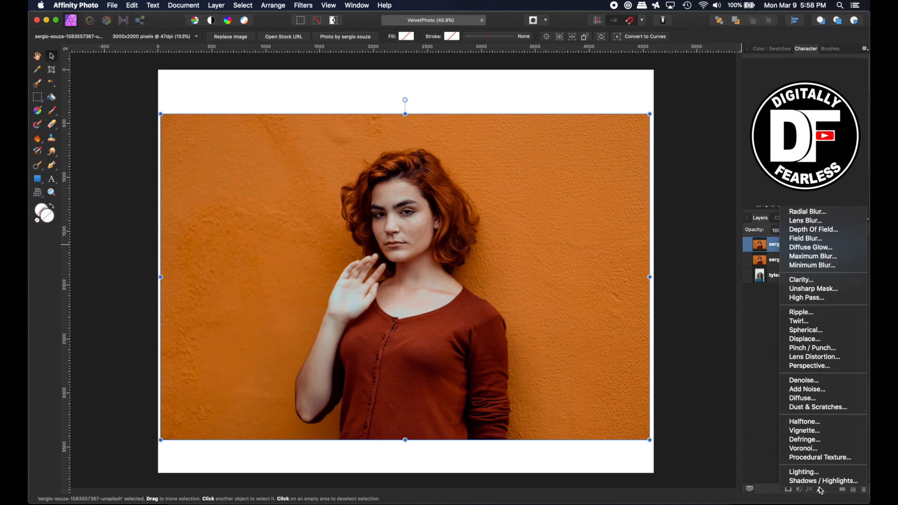
{"action": "left_click", "coordinate": [796, 399]}
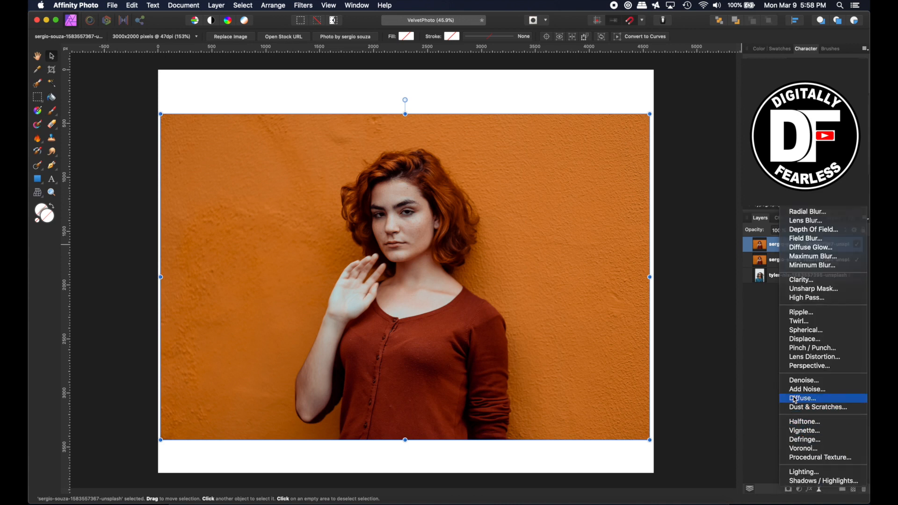
{"action": "left_click_drag", "start_coordinate": [584, 458], "coordinate": [605, 454]}
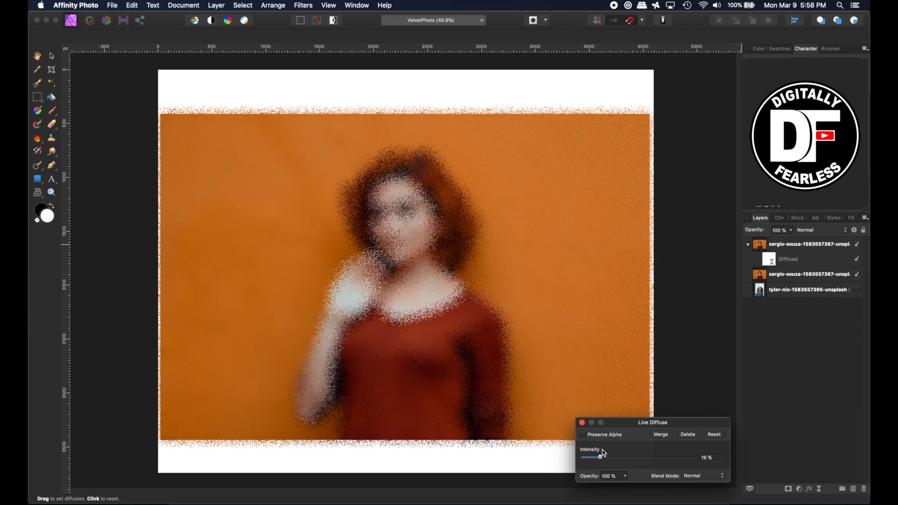
{"action": "left_click_drag", "start_coordinate": [604, 453], "coordinate": [606, 454]}
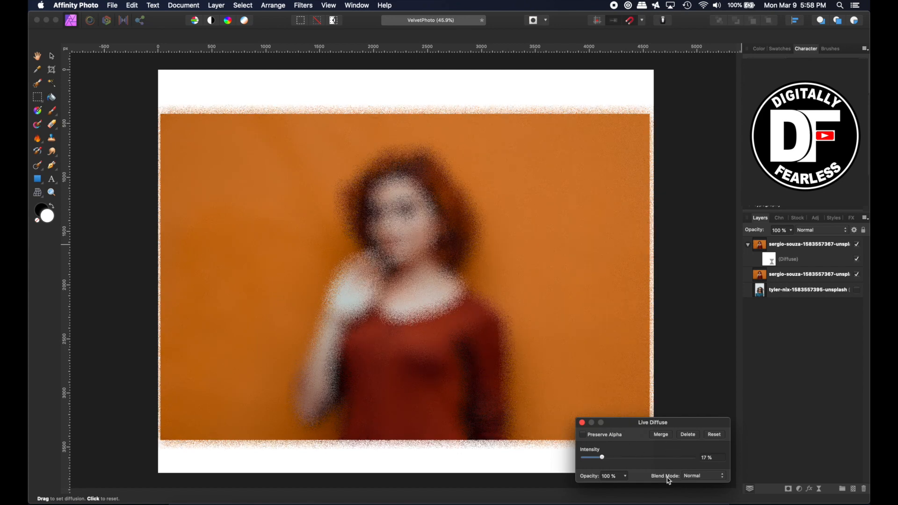
Step: Set the Diffuse filter's blend mode to Subtract and fine-tune its intensity to 17% while checking the face up close
{"action": "left_click", "coordinate": [824, 231]}
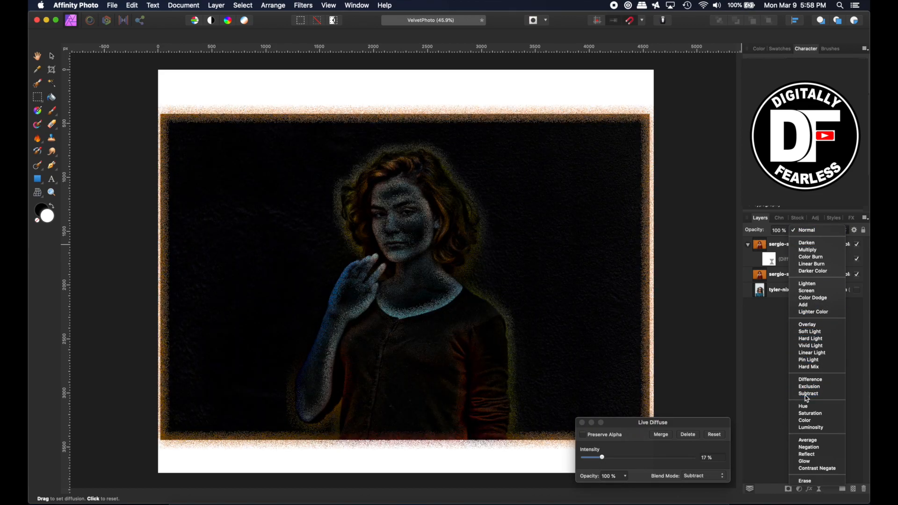
{"action": "left_click", "coordinate": [809, 394]}
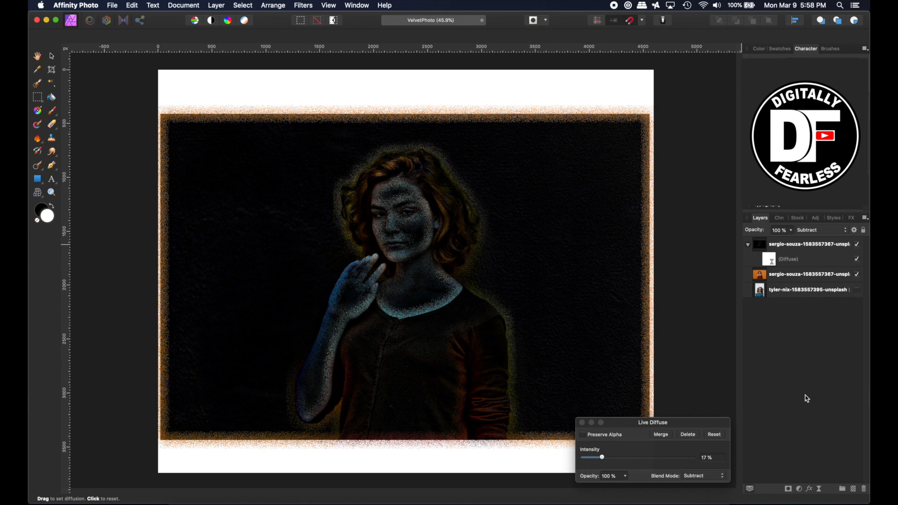
{"action": "key", "text": "super+plus"}
{"action": "key", "text": "super+plus"}
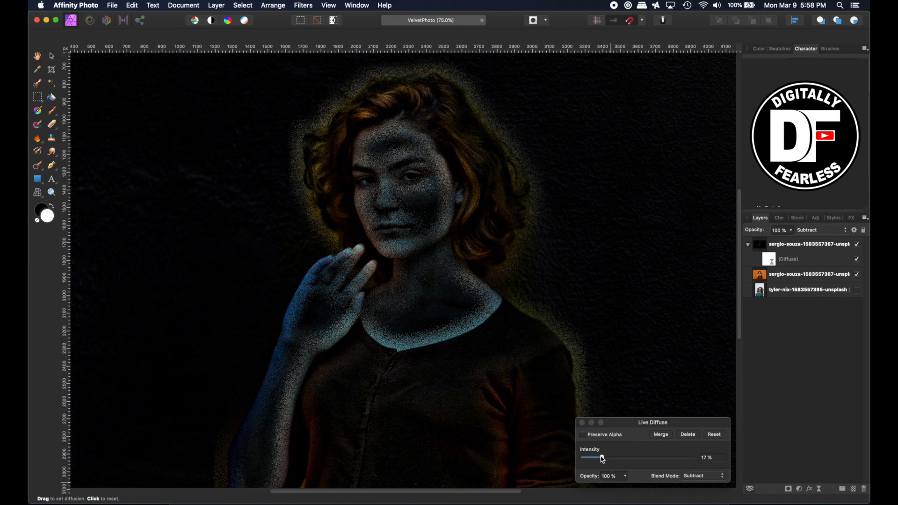
{"action": "mouse_move", "coordinate": [603, 459]}
{"action": "left_mouse_down"}
{"action": "mouse_move", "coordinate": [589, 460]}
{"action": "mouse_move", "coordinate": [604, 461]}
{"action": "left_mouse_up"}
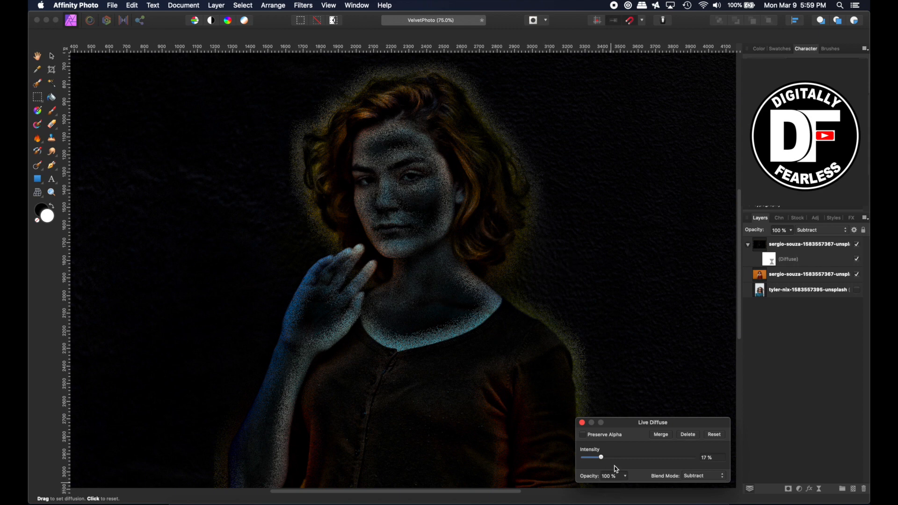
Step: Group the woman's original photo layer with its diffused copy
{"action": "left_click", "coordinate": [759, 279]}
{"action": "left_click", "coordinate": [761, 246], "text": "super"}
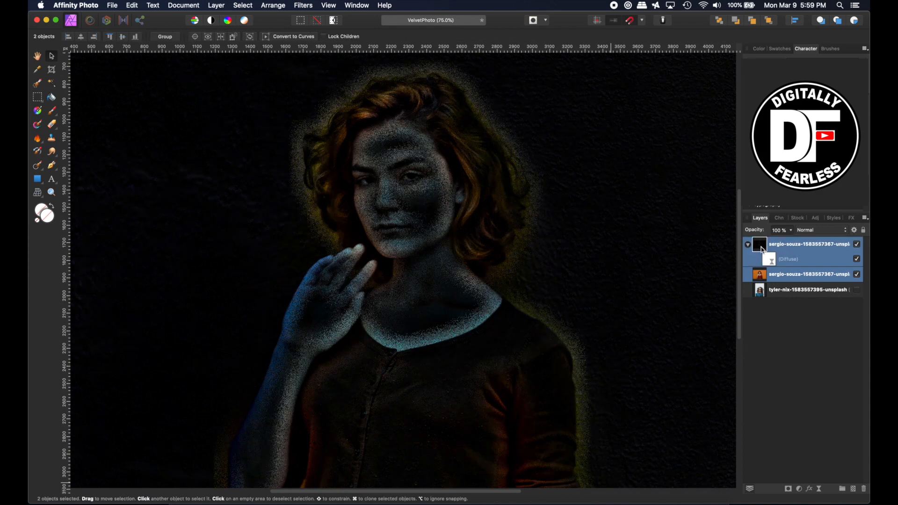
{"action": "key", "text": "super+g"}
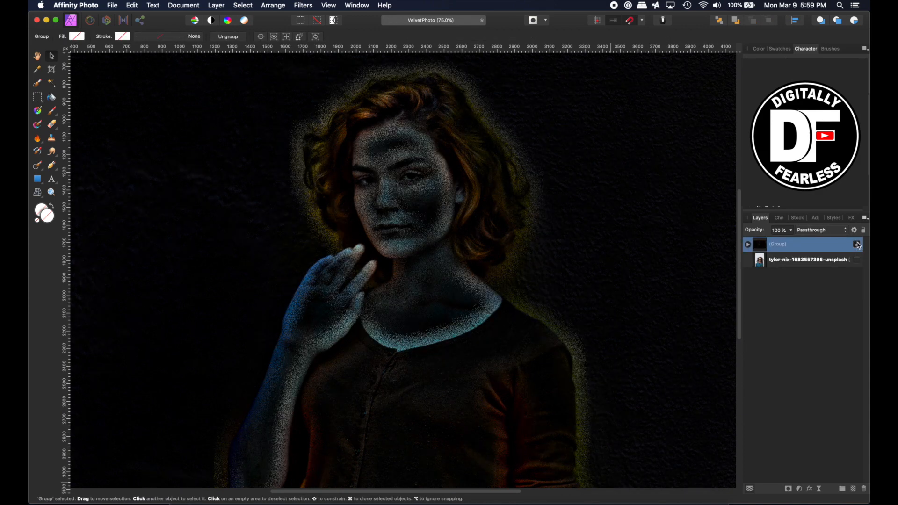
Step: Hide the woman's group and show the photo layer of the curly-haired man with sunglasses
{"action": "left_click", "coordinate": [858, 244]}
{"action": "left_click", "coordinate": [857, 261]}
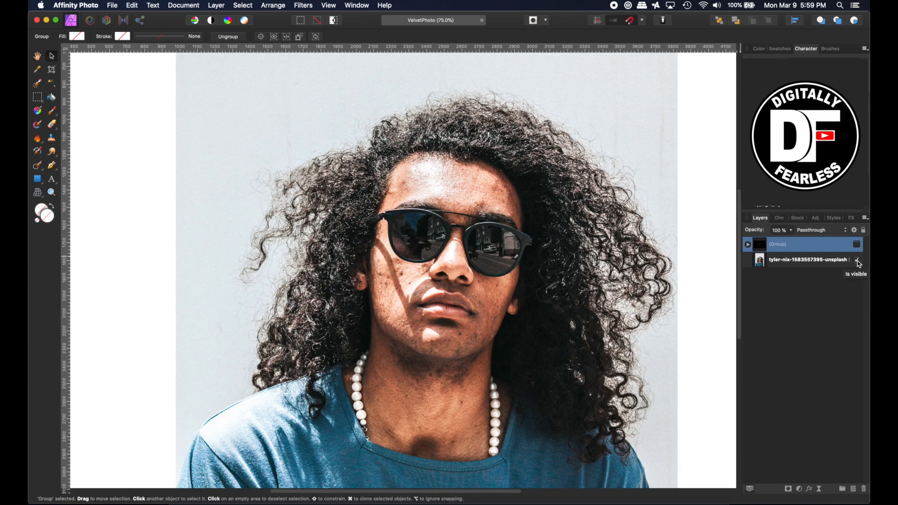
{"action": "key", "text": "super+minus"}
{"action": "key", "text": "super+minus"}
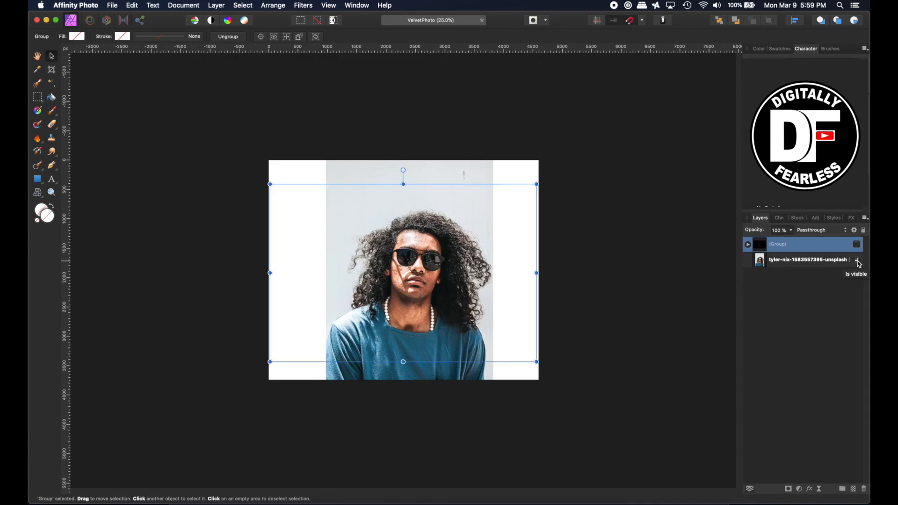
{"action": "key", "text": "super+plus"}
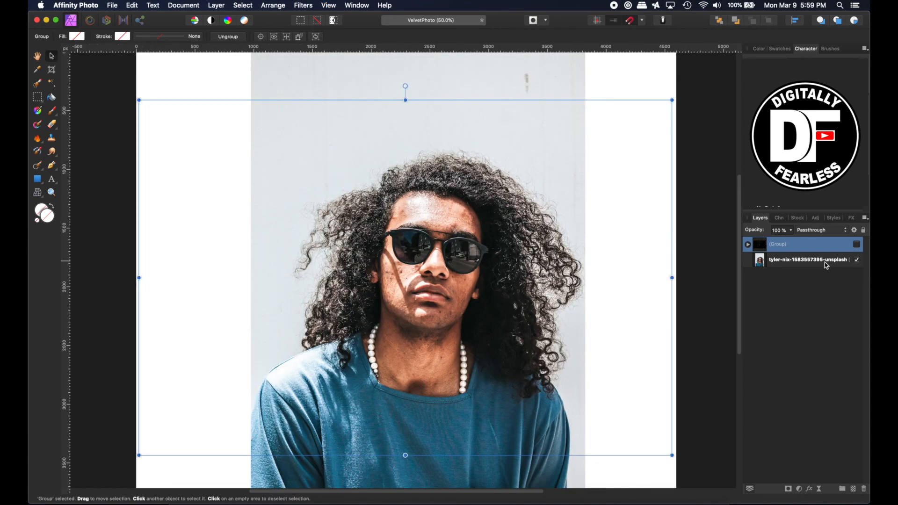
{"action": "scroll", "coordinate": [609, 284], "scroll_direction": "down", "scroll_amount": 3}
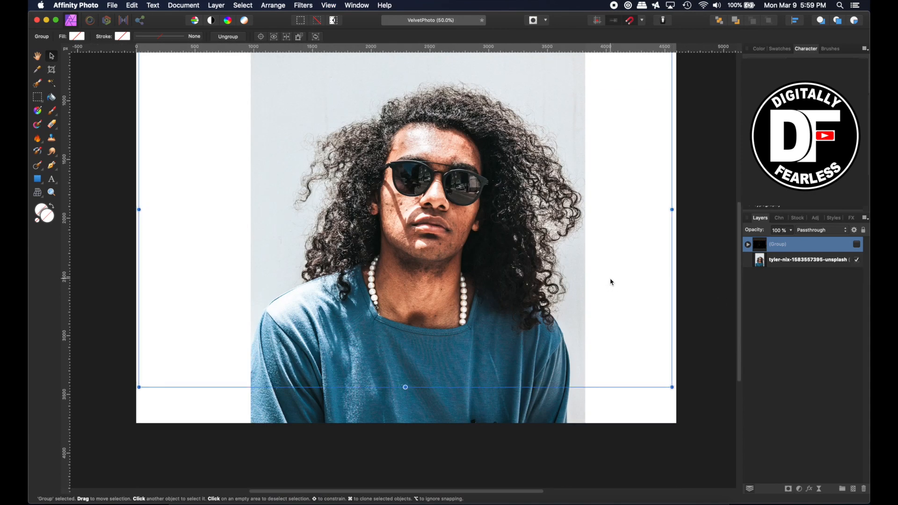
Step: Duplicate the curly-haired man's photo layer and add a live Diffuse filter with 6% intensity to the copy
{"action": "left_click", "coordinate": [766, 266]}
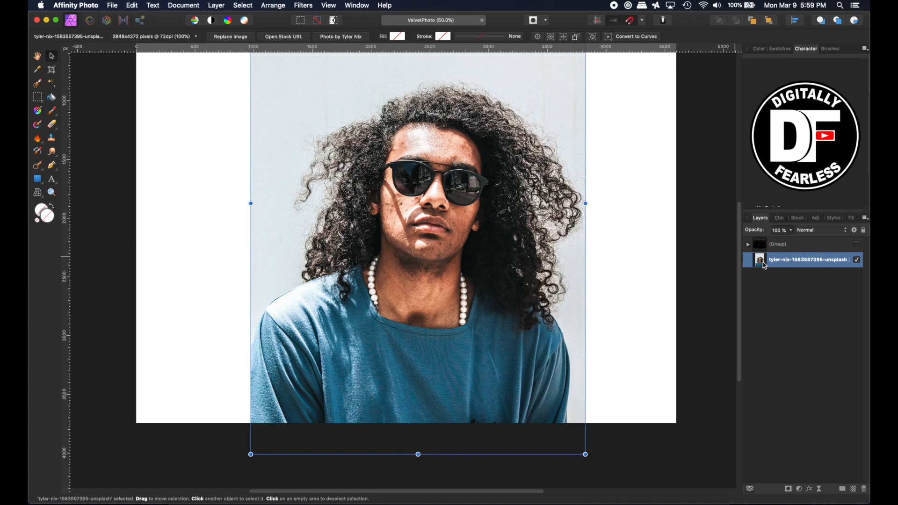
{"action": "key", "text": "super+j"}
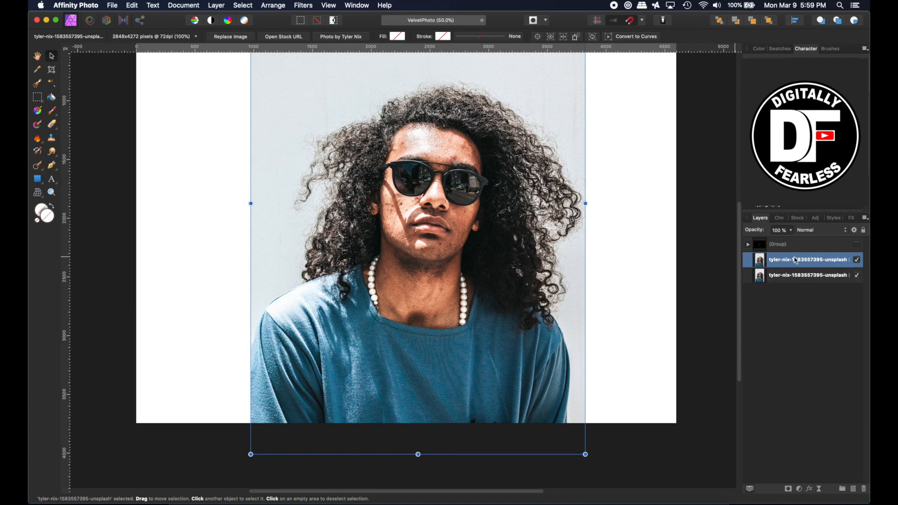
{"action": "left_click", "coordinate": [820, 488]}
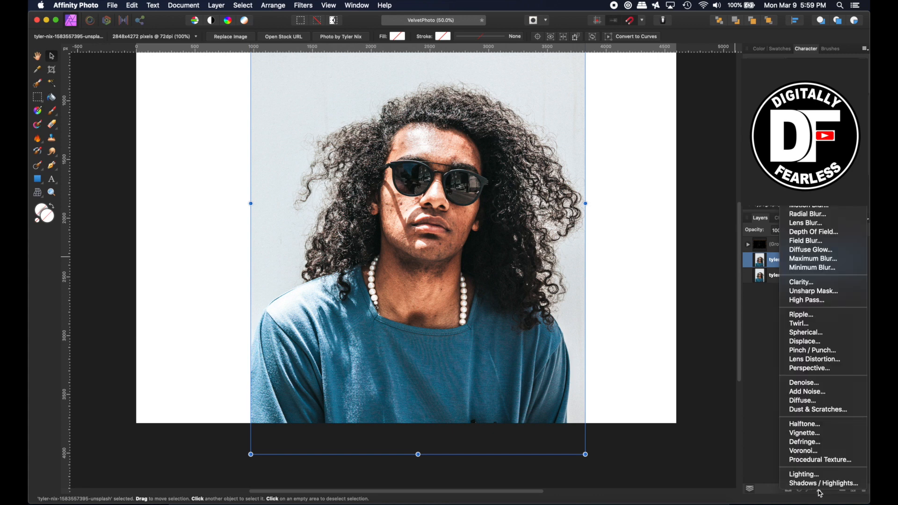
{"action": "left_click", "coordinate": [807, 401]}
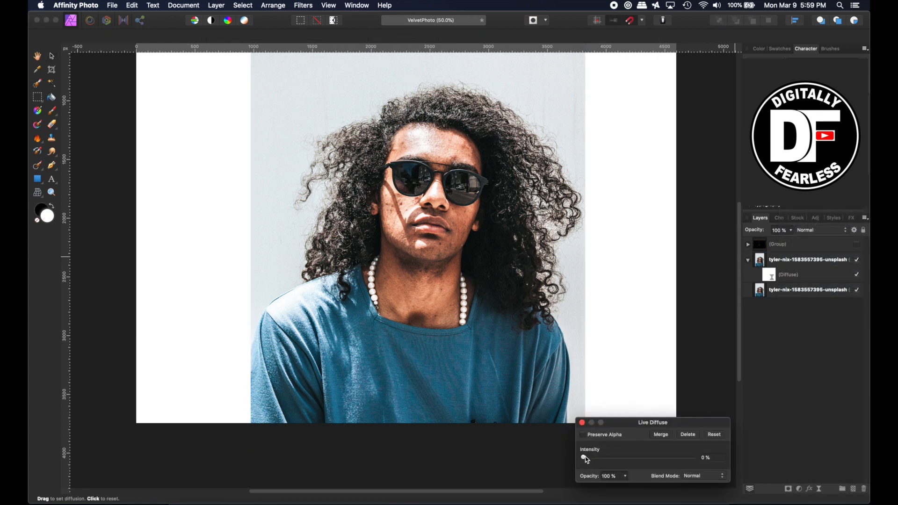
{"action": "mouse_move", "coordinate": [584, 458]}
{"action": "left_mouse_down"}
{"action": "mouse_move", "coordinate": [601, 460]}
{"action": "mouse_move", "coordinate": [592, 459]}
{"action": "left_mouse_up"}
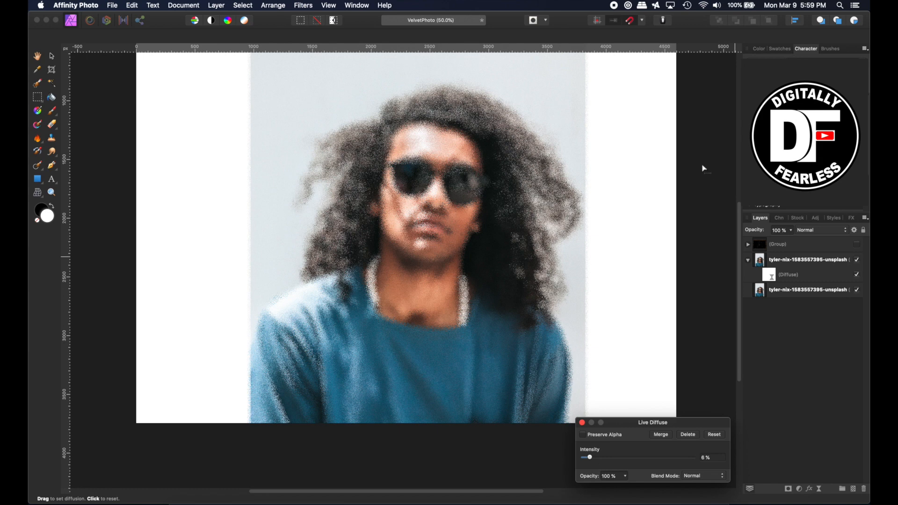
Step: Set the blend mode of the man's diffused photo copy to Subtract
{"action": "left_click", "coordinate": [784, 261]}
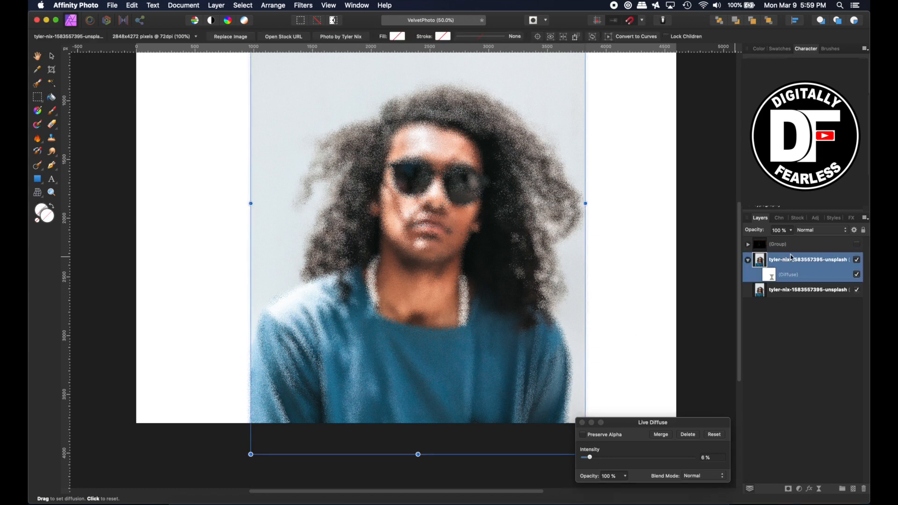
{"action": "left_click", "coordinate": [820, 231]}
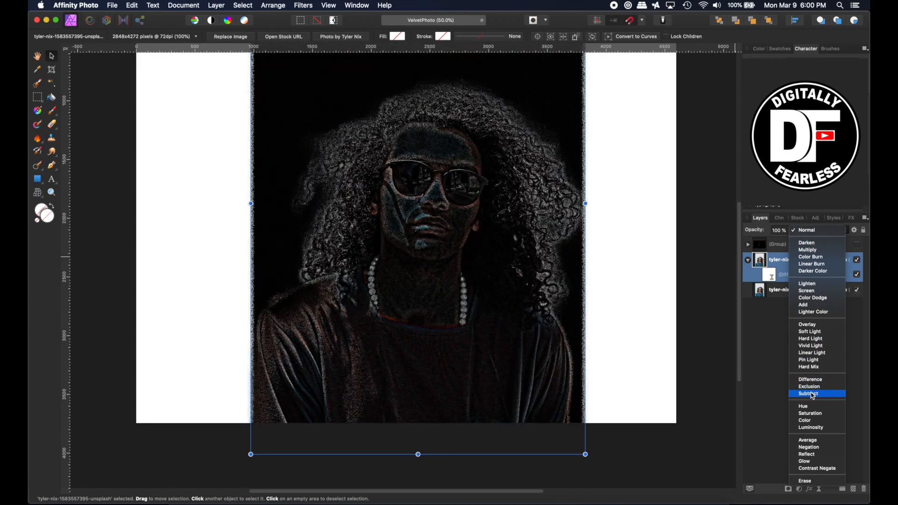
{"action": "left_click", "coordinate": [814, 394]}
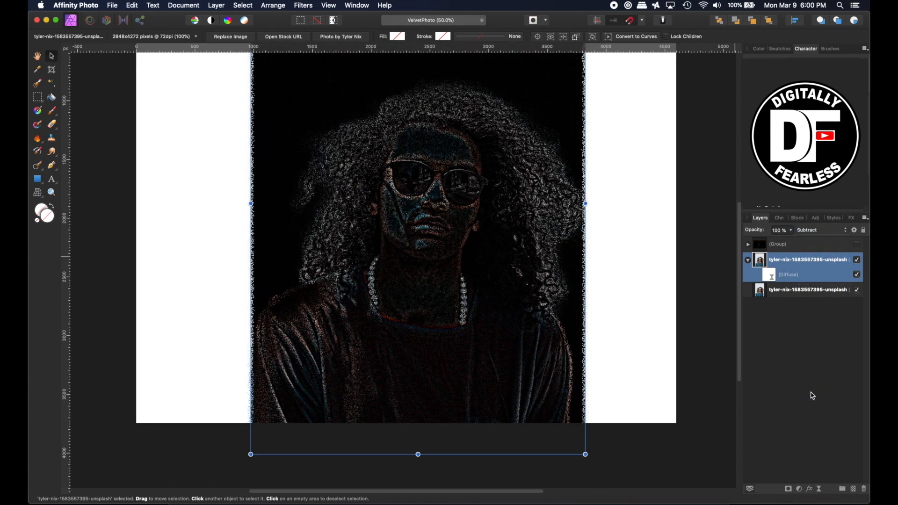
Step: Set the Diffuse filter on the man's photo to 25% intensity and enable Preserve Alpha
{"action": "double_click", "coordinate": [769, 275]}
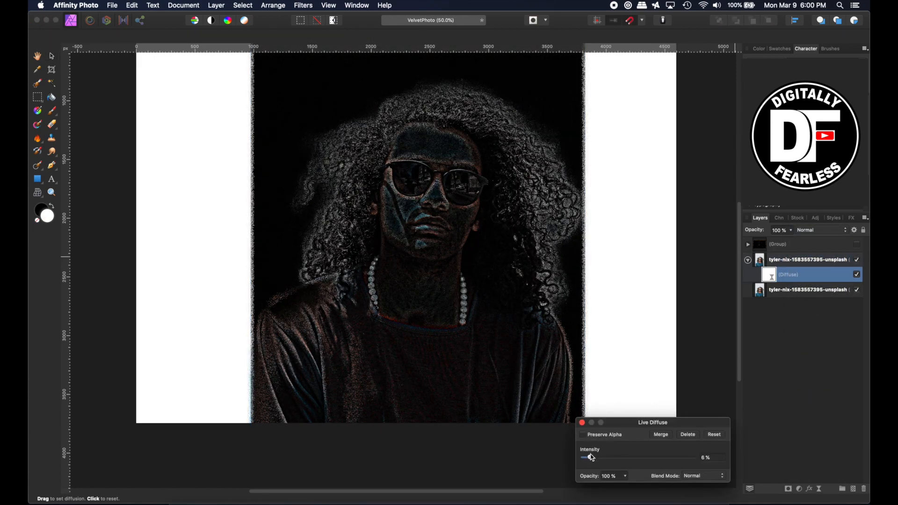
{"action": "left_click_drag", "start_coordinate": [591, 457], "coordinate": [609, 459]}
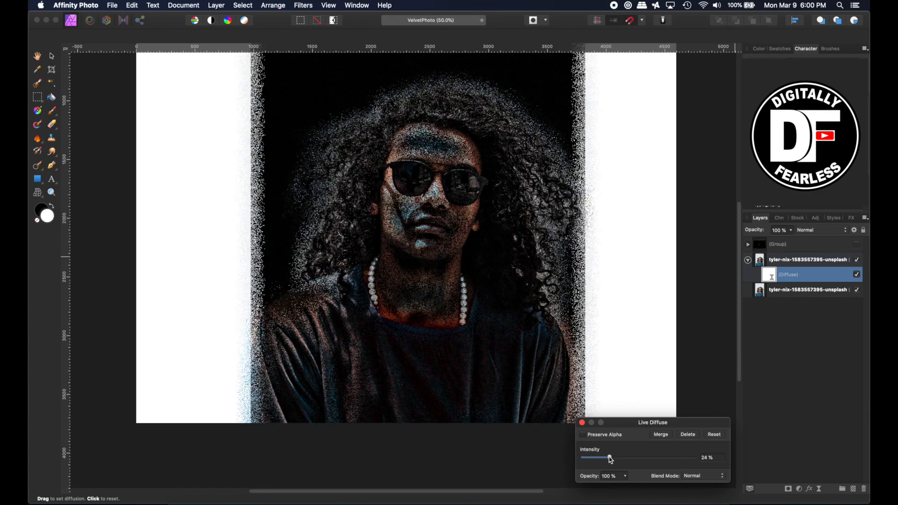
{"action": "left_click", "coordinate": [584, 436]}
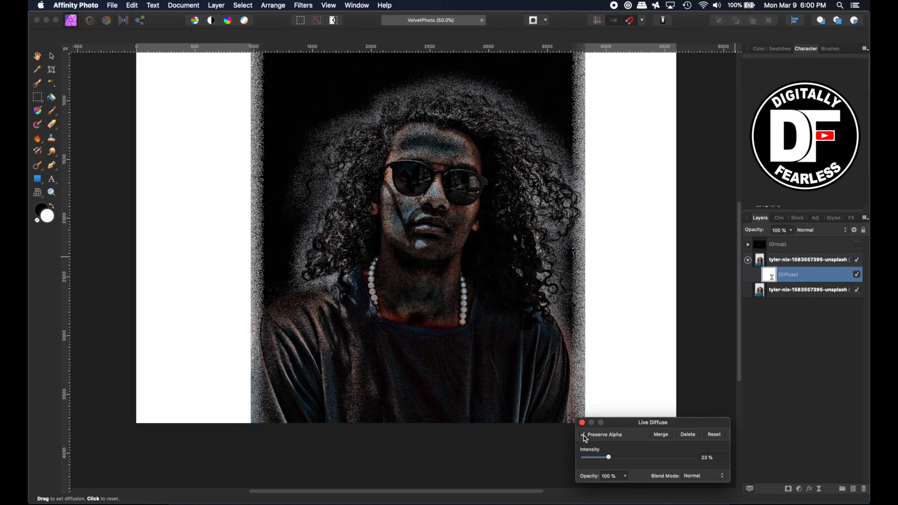
{"action": "left_click_drag", "start_coordinate": [609, 458], "coordinate": [611, 459]}
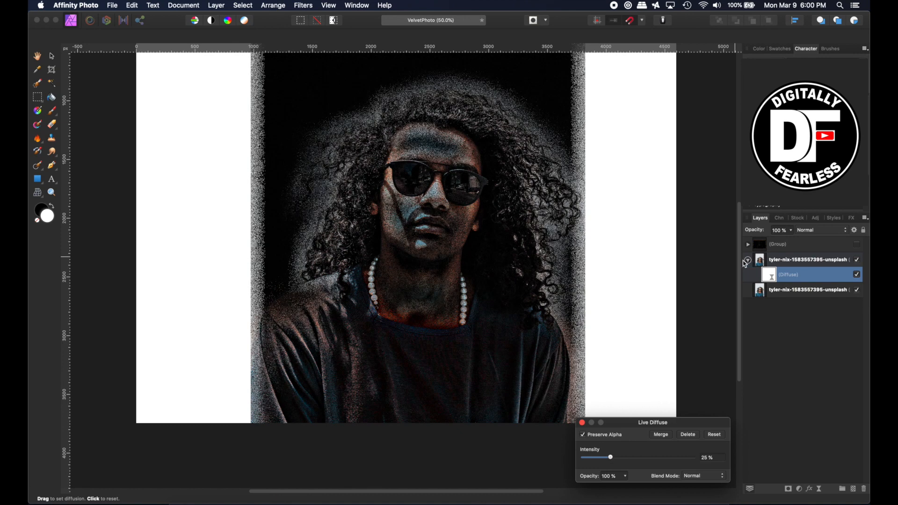
Step: Collapse the man's diffused layer and switch its visibility off and on to compare the effect with the original photo
{"action": "left_click", "coordinate": [748, 261]}
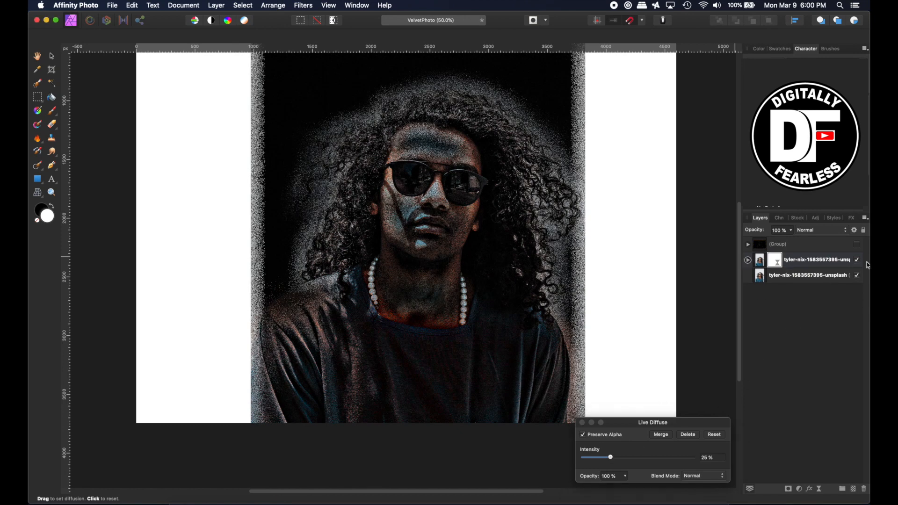
{"action": "left_click", "coordinate": [857, 260]}
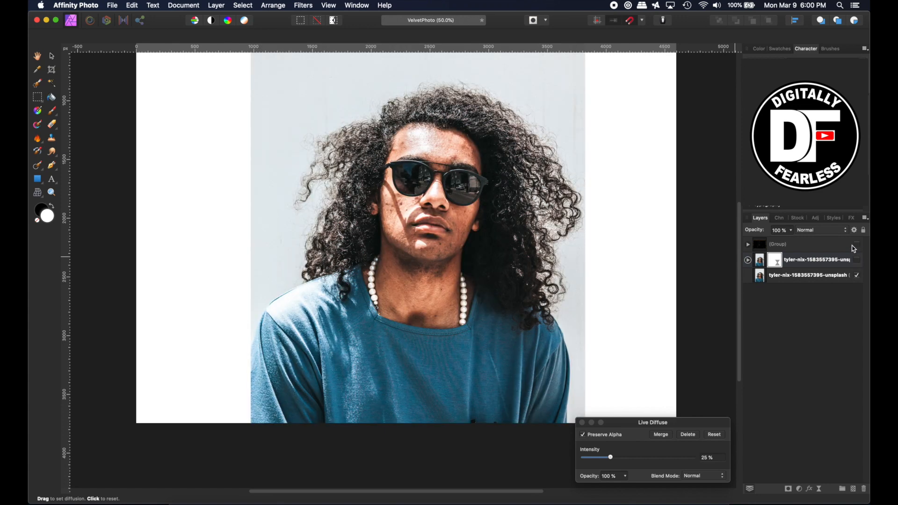
{"action": "left_click", "coordinate": [855, 247]}
{"action": "left_click", "coordinate": [857, 260]}
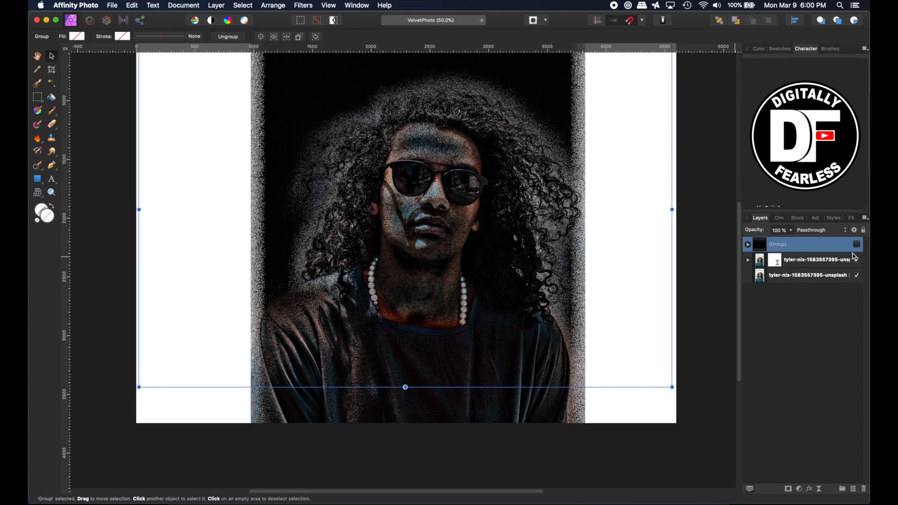
Step: Group the man's diffused copy with his original photo layer
{"action": "left_click", "coordinate": [779, 265]}
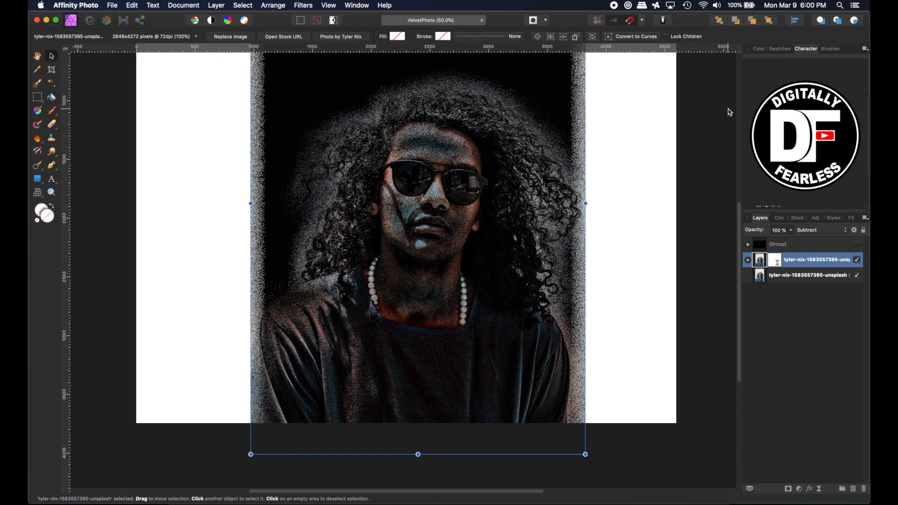
{"action": "left_click", "coordinate": [762, 281], "text": "shift"}
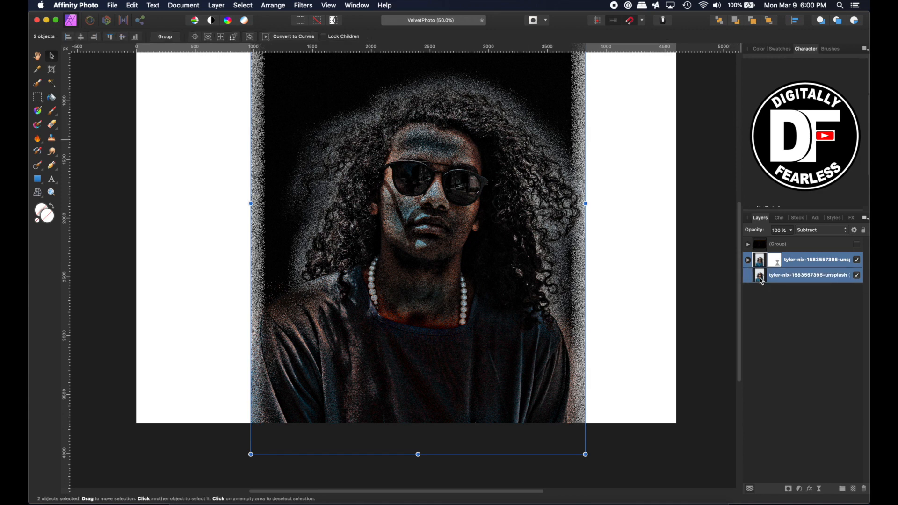
{"action": "key", "text": "super+g"}
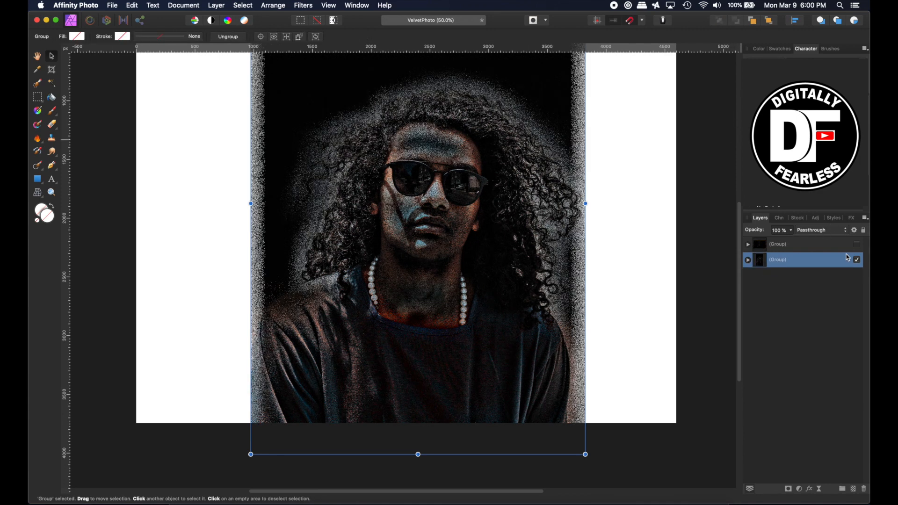
Step: Show the woman's group in place of the man's to inspect its velvet effect up close, and switch back to the man's group
{"action": "left_click", "coordinate": [859, 261]}
{"action": "left_click", "coordinate": [857, 244]}
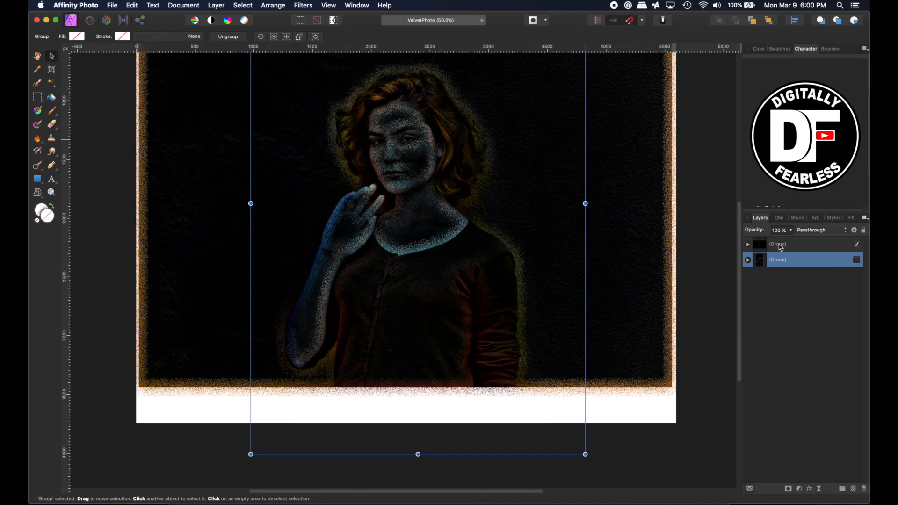
{"action": "scroll", "coordinate": [656, 228], "scroll_direction": "up", "scroll_amount": 5}
{"action": "scroll", "coordinate": [656, 228], "scroll_direction": "down", "scroll_amount": 2}
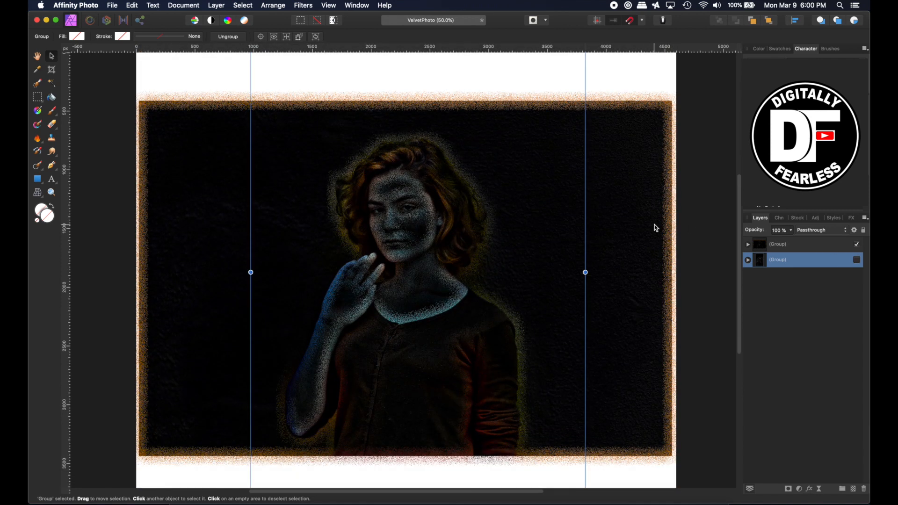
{"action": "key", "text": "super+minus"}
{"action": "key", "text": "super+equal"}
{"action": "key", "text": "super+equal"}
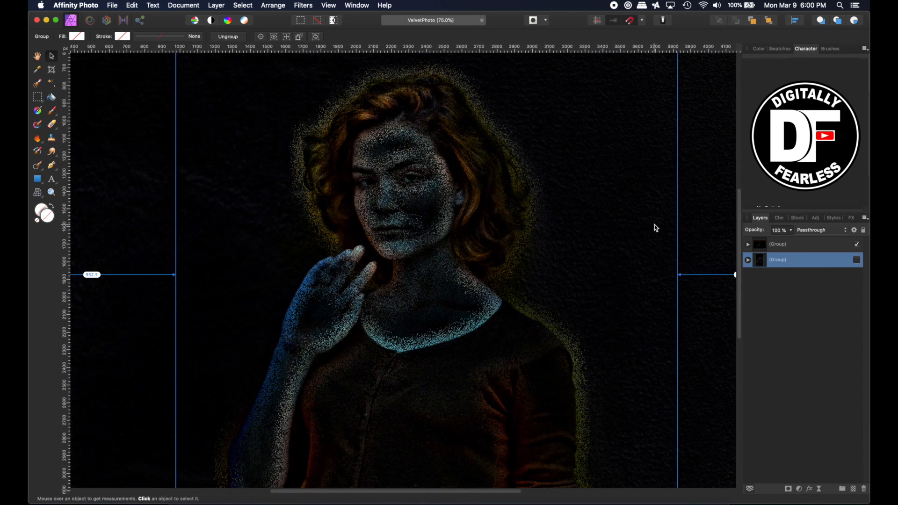
{"action": "left_click", "coordinate": [858, 245]}
{"action": "left_click", "coordinate": [858, 260]}
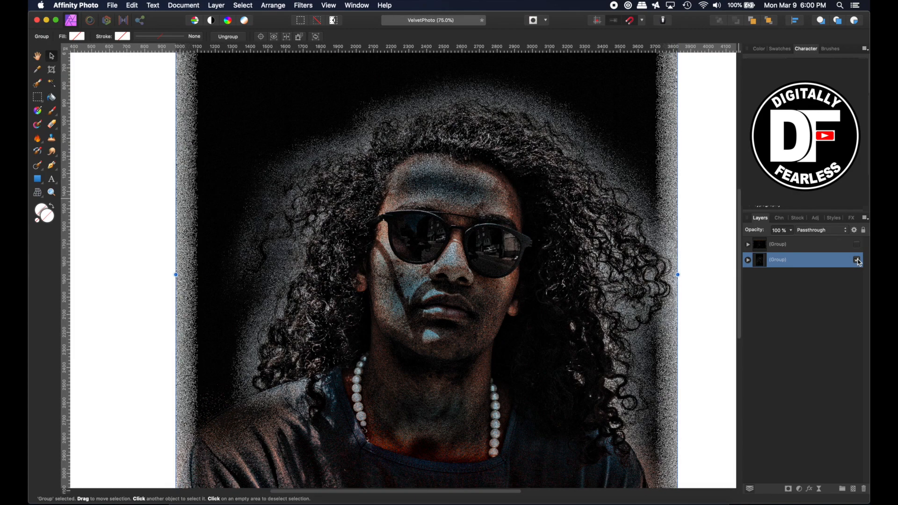
Step: Reopen the live Diffuse filter inside the man's group and set its intensity to 10%
{"action": "left_click", "coordinate": [749, 260]}
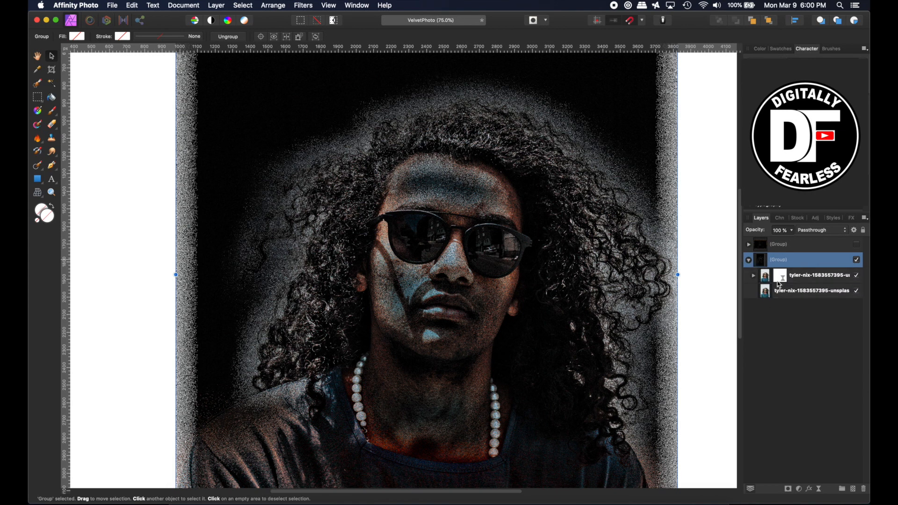
{"action": "left_click", "coordinate": [767, 276]}
{"action": "key", "text": "super+0"}
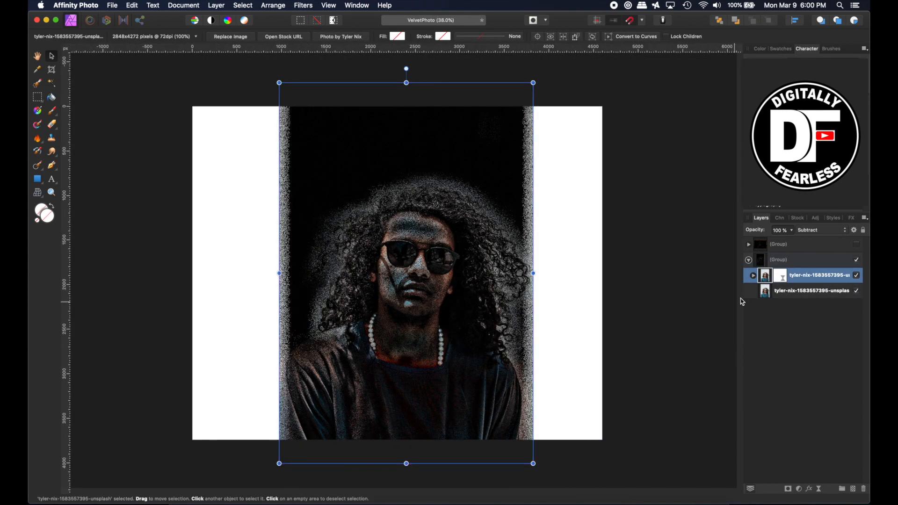
{"action": "left_click", "coordinate": [754, 276]}
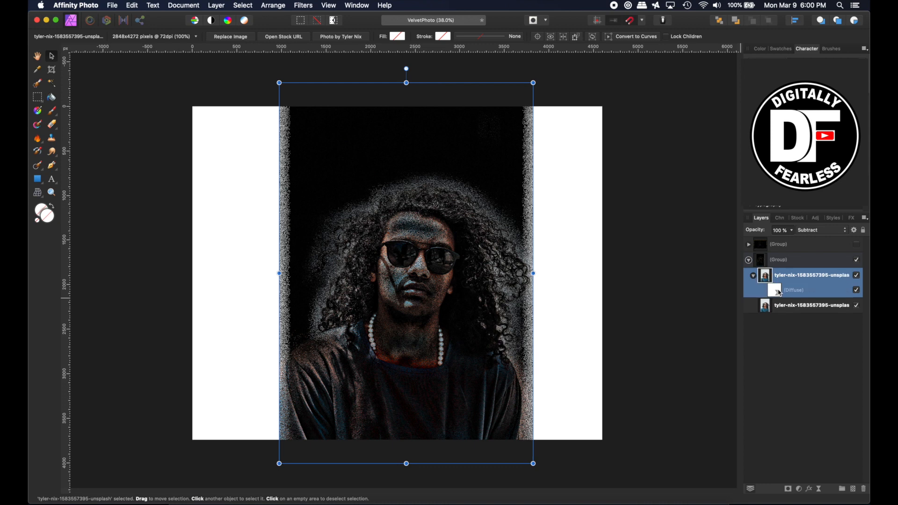
{"action": "left_click", "coordinate": [780, 293]}
{"action": "double_click", "coordinate": [780, 293]}
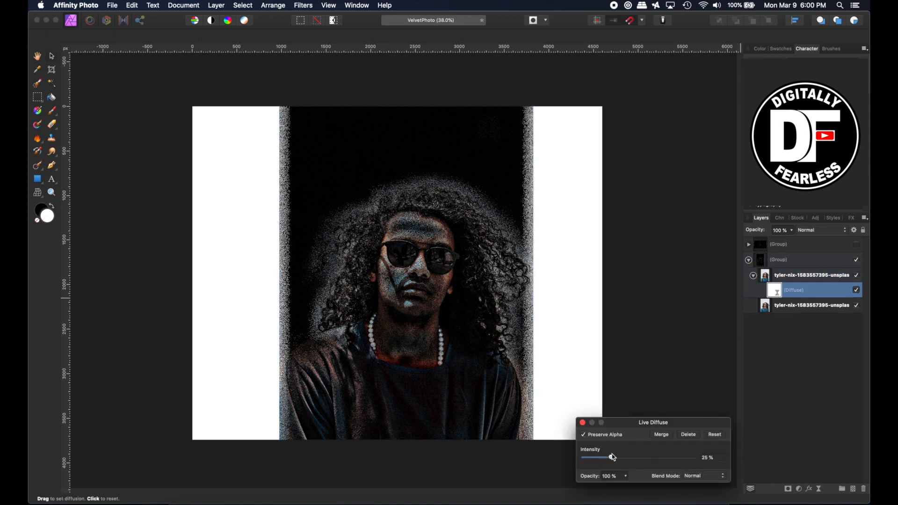
{"action": "left_click_drag", "start_coordinate": [611, 459], "coordinate": [597, 458]}
{"action": "key", "text": "super+plus"}
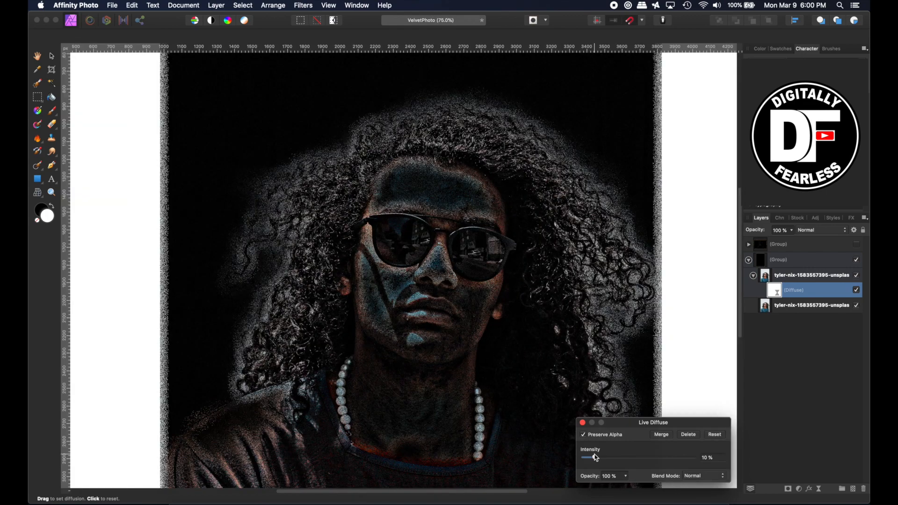
Step: Try Darken and preview the other blend modes on the man's Diffuse filter, and return it to Normal
{"action": "left_click", "coordinate": [824, 231]}
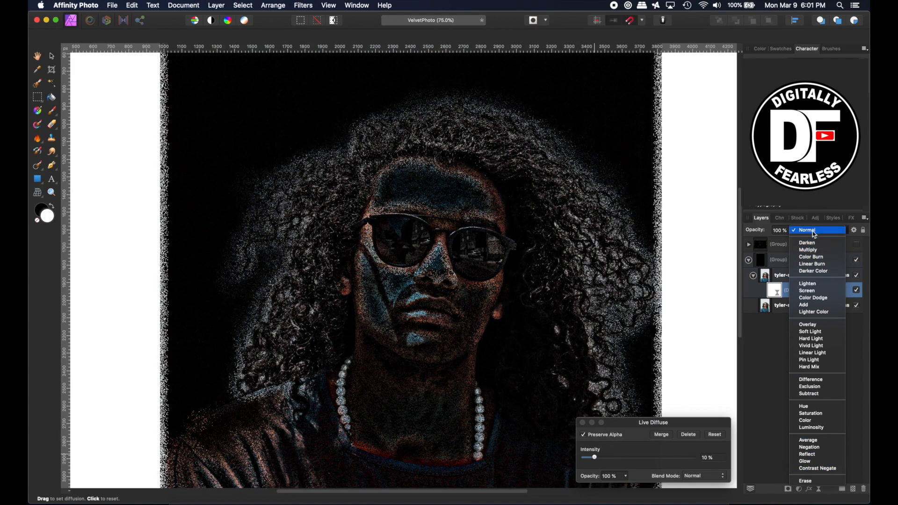
{"action": "left_click", "coordinate": [812, 244]}
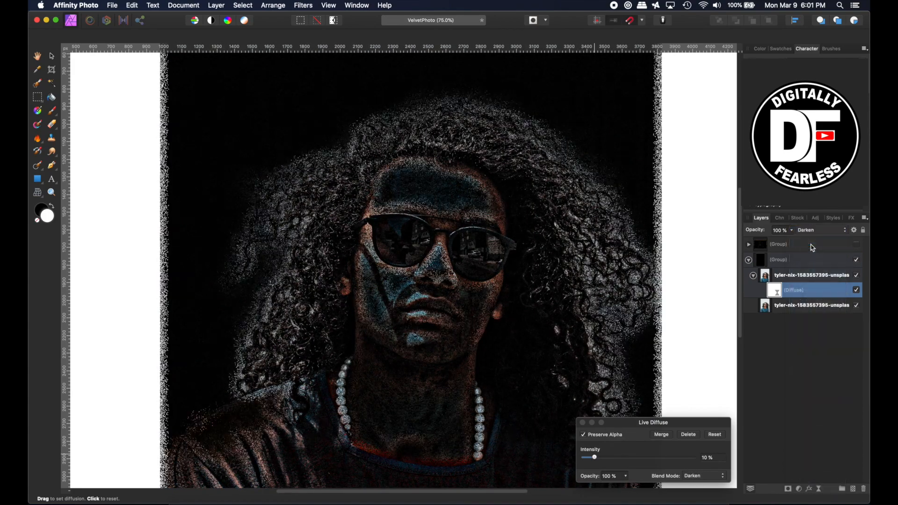
{"action": "left_click", "coordinate": [814, 230]}
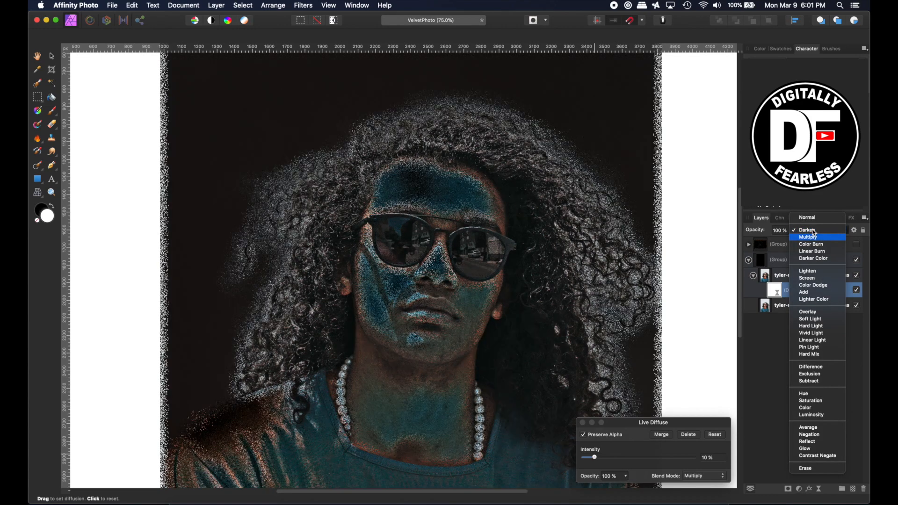
{"action": "key", "text": "Down"}
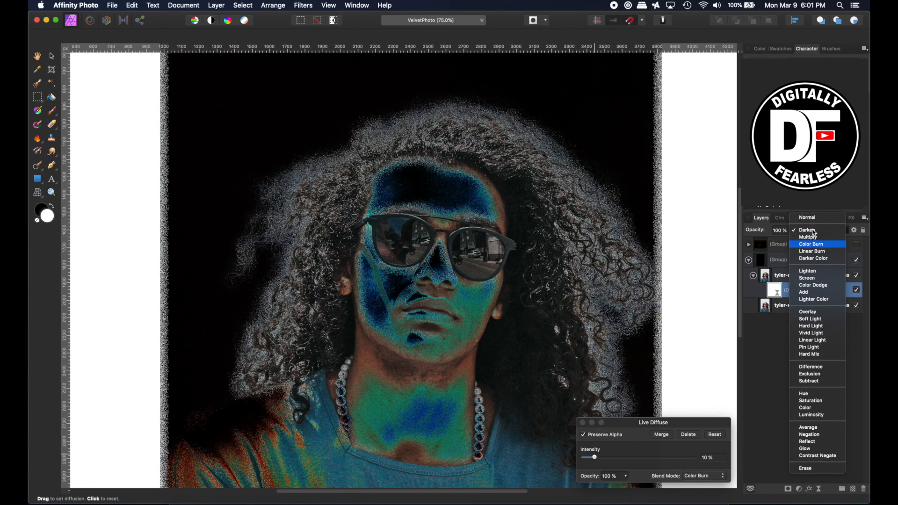
{"action": "key", "text": "Down"}
{"action": "key", "text": "Down"}
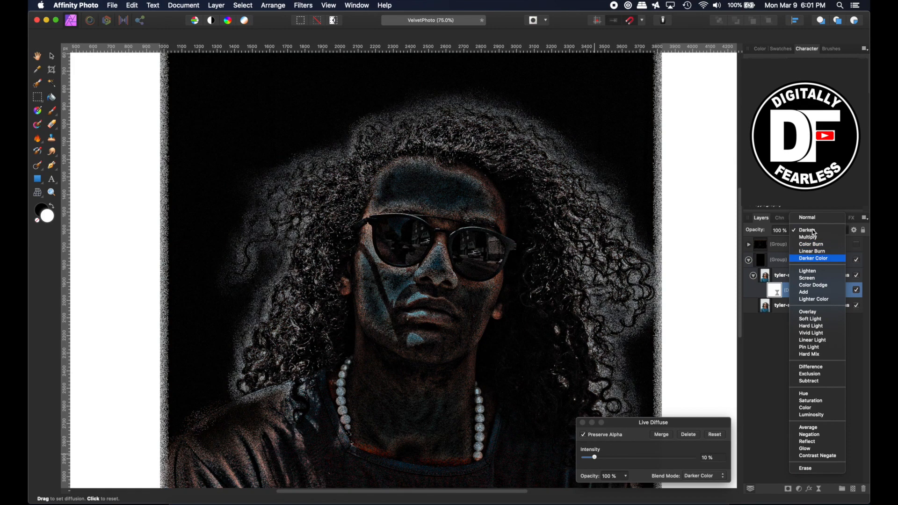
{"action": "key", "text": "Down"}
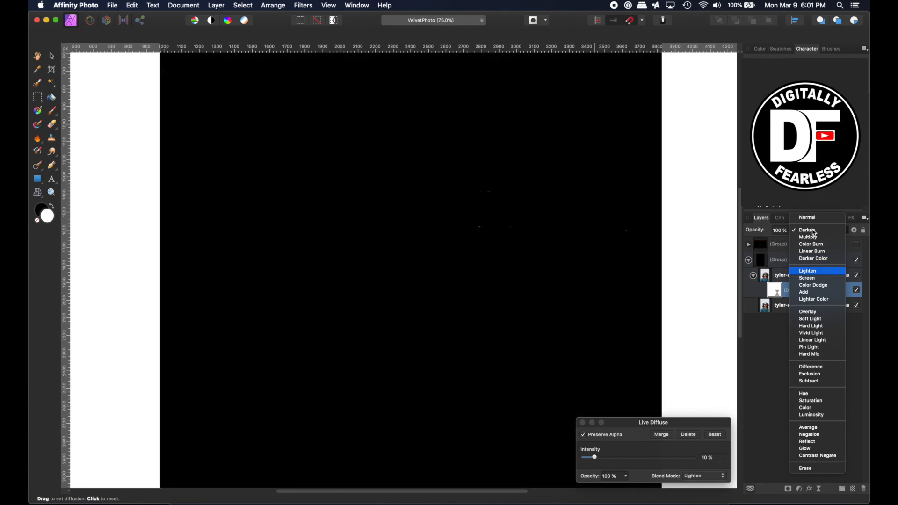
{"action": "key", "text": "Down"}
{"action": "key", "text": "Down"}
{"action": "key", "text": "Down"}
{"action": "key", "text": "Down"}
{"action": "key", "text": "Down"}
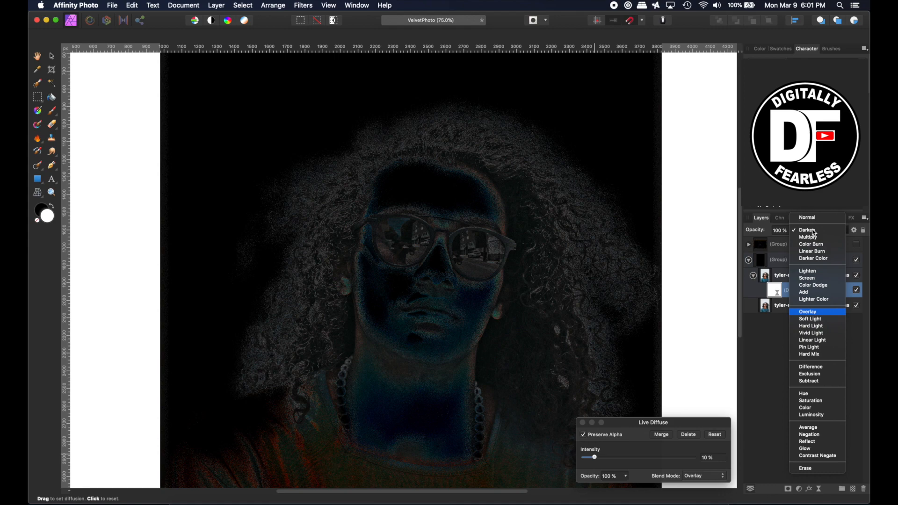
{"action": "key", "text": "Down"}
{"action": "key", "text": "Down"}
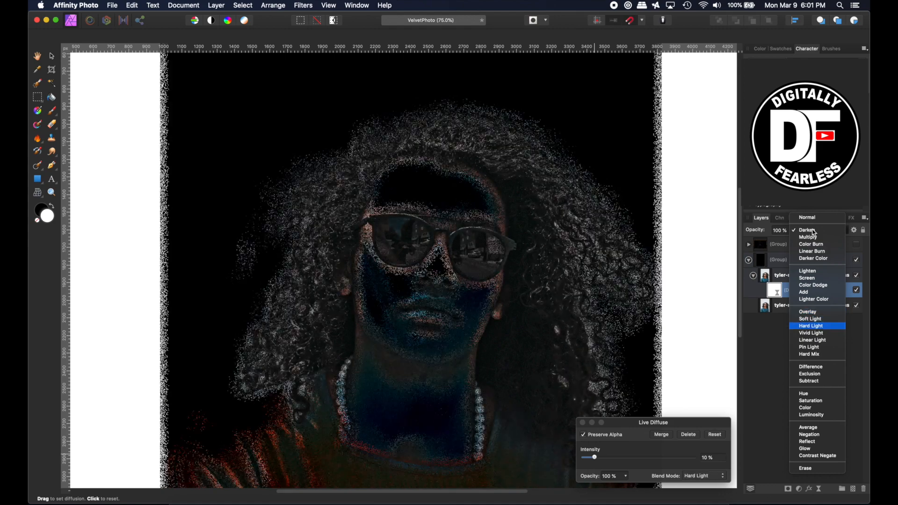
{"action": "key", "text": "Down"}
{"action": "key", "text": "Down"}
{"action": "key", "text": "Down"}
{"action": "key", "text": "Down"}
{"action": "key", "text": "Down"}
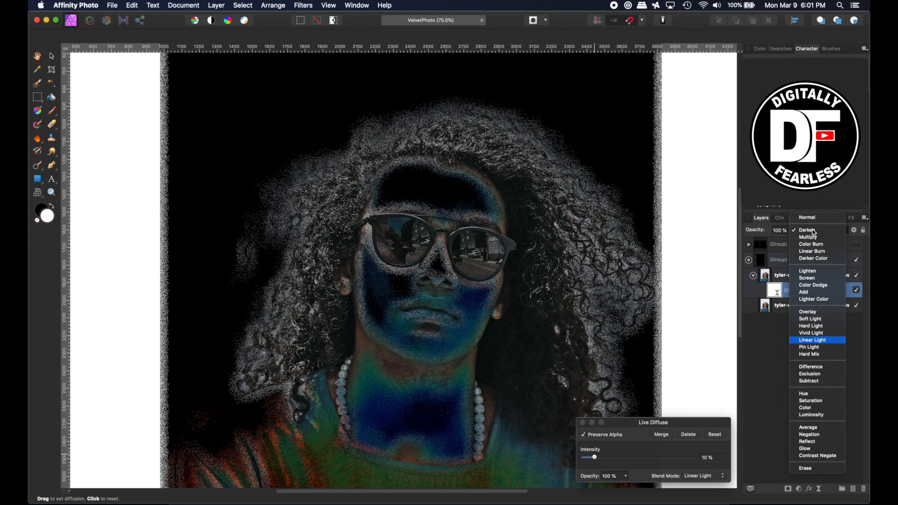
{"action": "key", "text": "Down"}
{"action": "key", "text": "Down"}
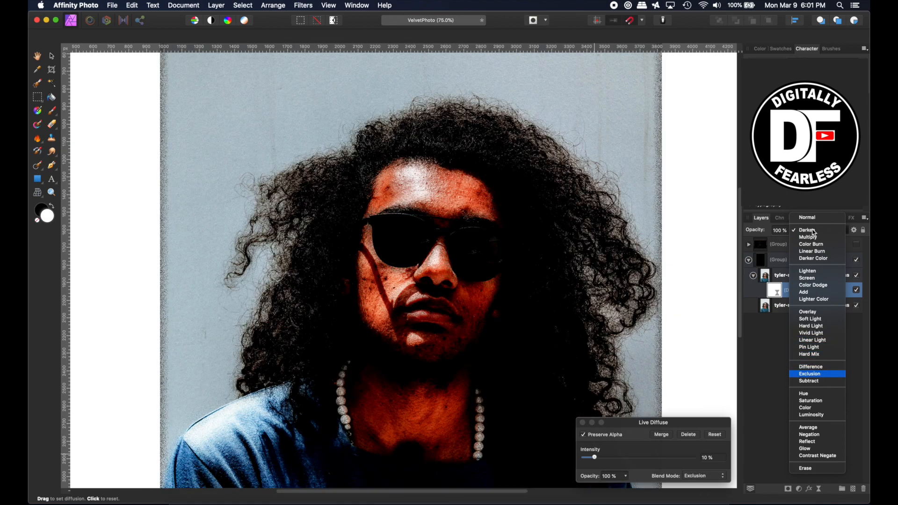
{"action": "key", "text": "Down"}
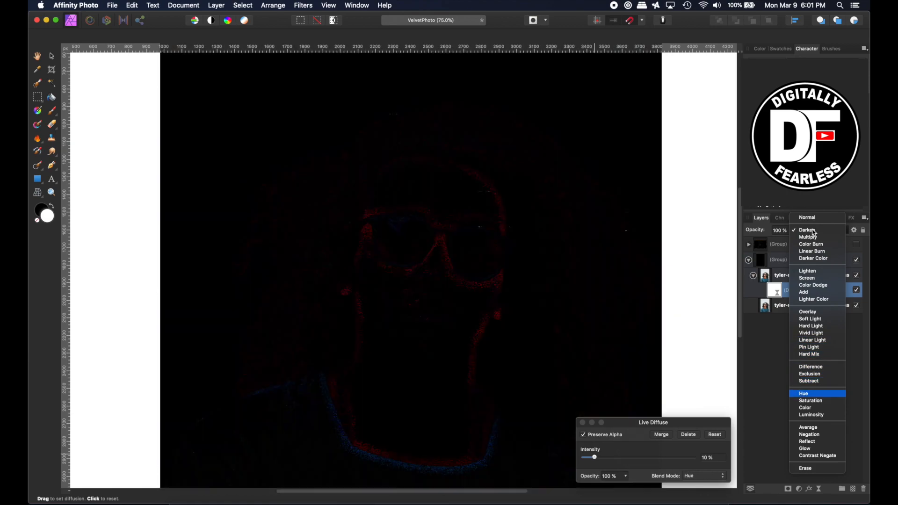
{"action": "key", "text": "Down"}
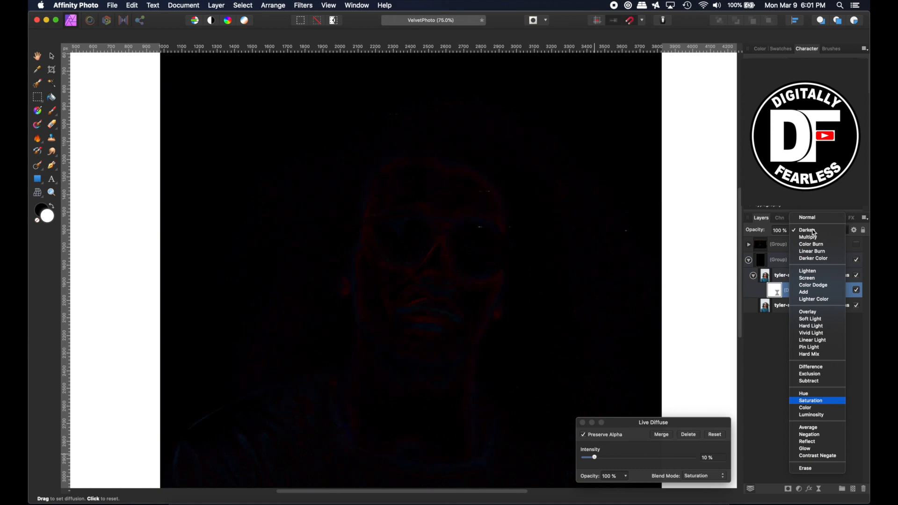
{"action": "key", "text": "Up"}
{"action": "key", "text": "Up"}
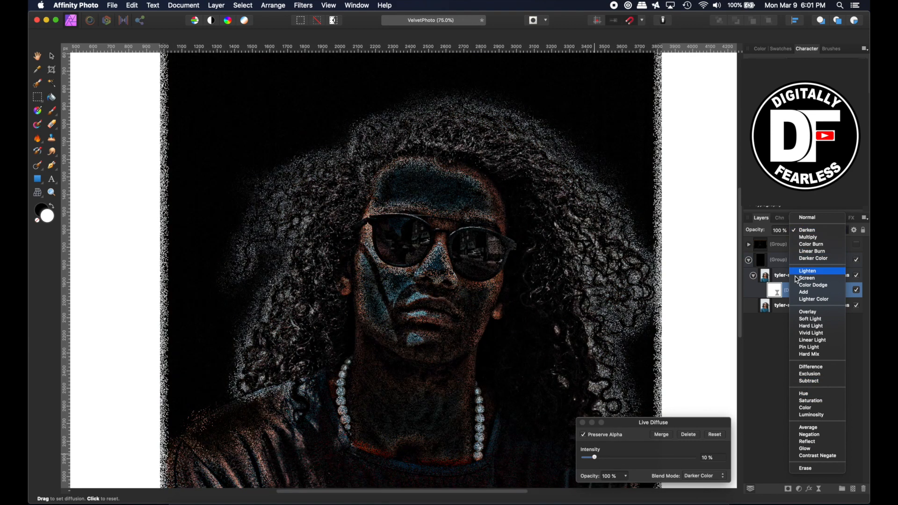
{"action": "left_click", "coordinate": [814, 300]}
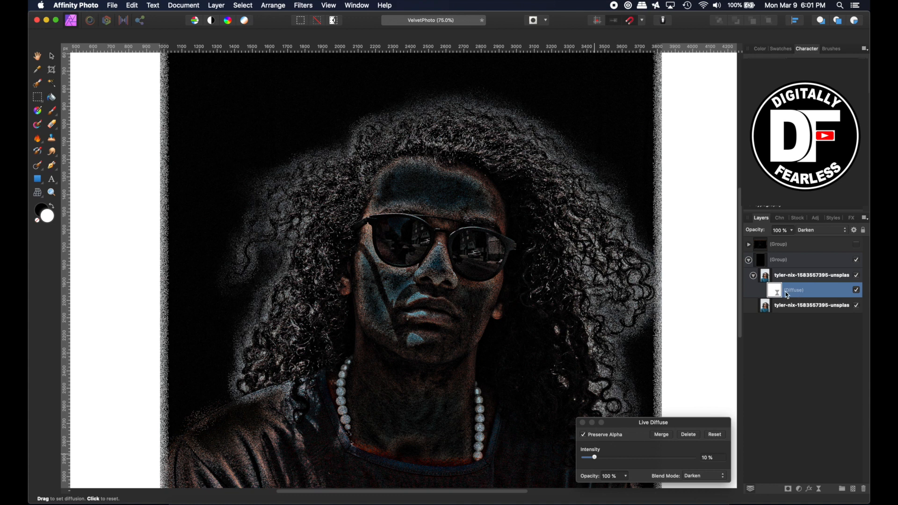
{"action": "left_click", "coordinate": [819, 230]}
{"action": "left_click", "coordinate": [819, 219]}
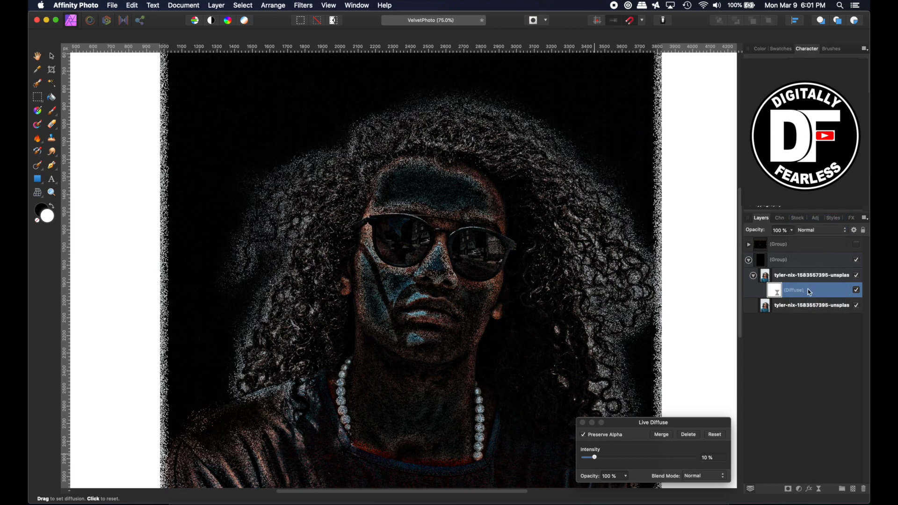
Step: Preview other blend modes on the man's diffused photo copy while keeping Subtract
{"action": "left_click", "coordinate": [798, 277]}
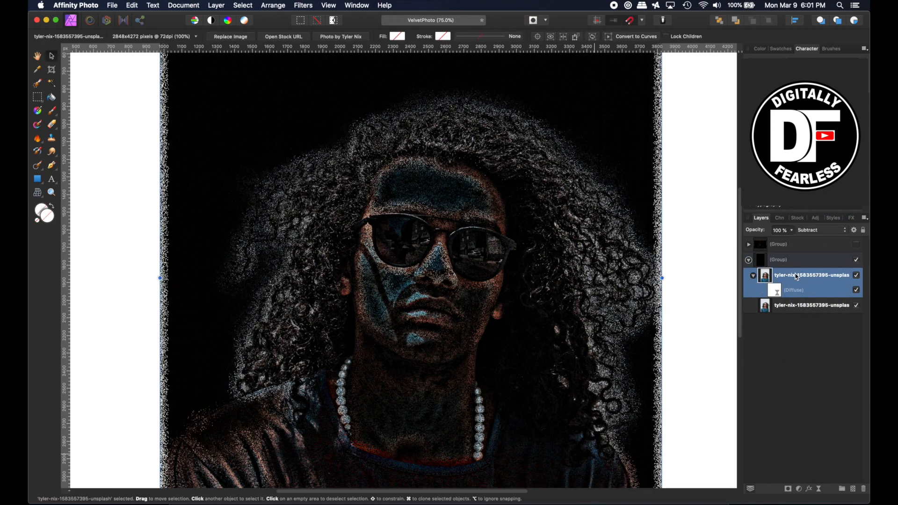
{"action": "left_click", "coordinate": [820, 229]}
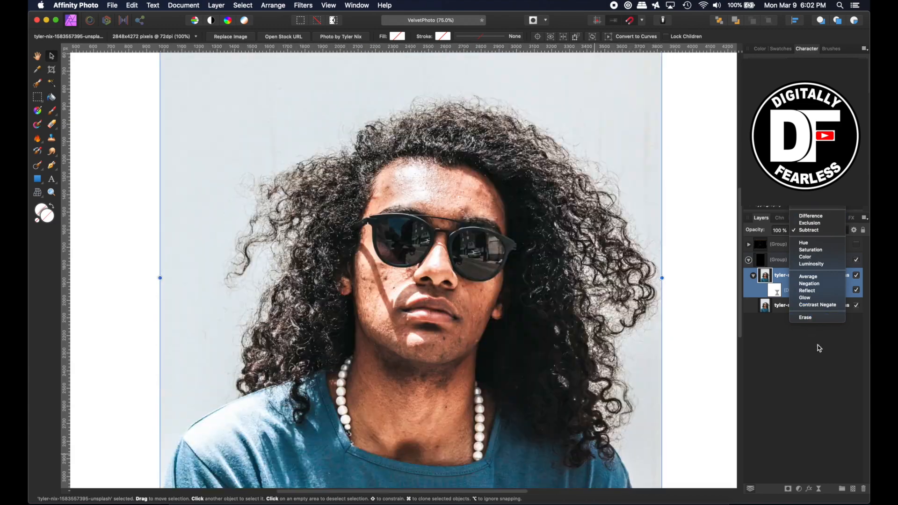
{"action": "left_click", "coordinate": [835, 400]}
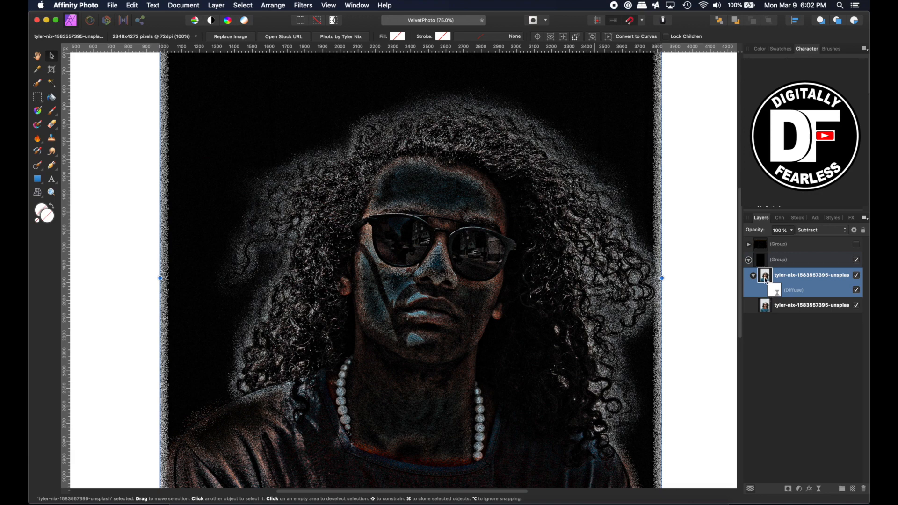
Step: Try different opacities on the man's diffused copy and on his original photo, and deselect the layers
{"action": "mouse_move", "coordinate": [762, 232]}
{"action": "left_mouse_down"}
{"action": "mouse_move", "coordinate": [730, 234]}
{"action": "mouse_move", "coordinate": [777, 236]}
{"action": "left_mouse_up"}
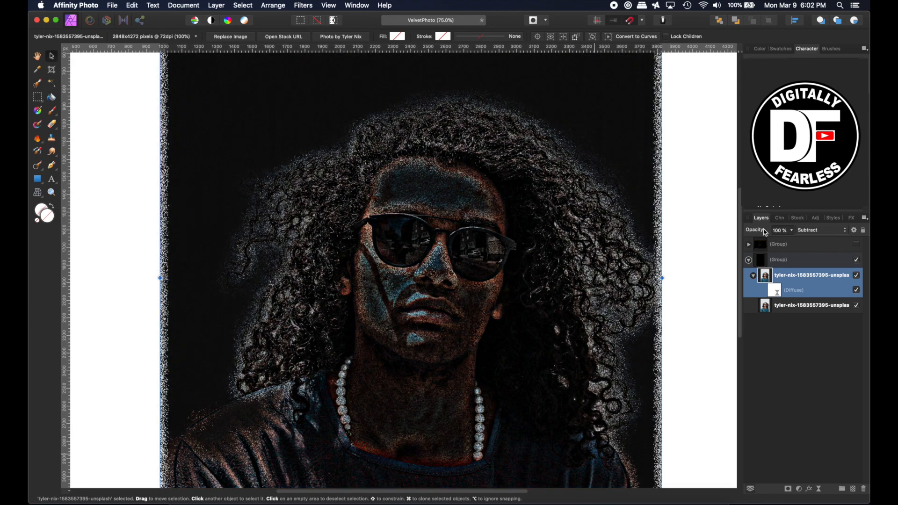
{"action": "left_click", "coordinate": [765, 308]}
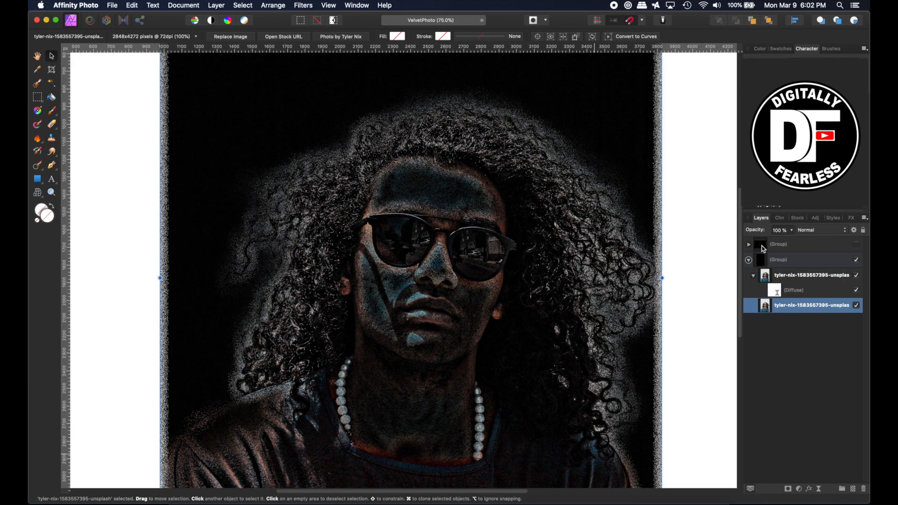
{"action": "left_click_drag", "start_coordinate": [763, 232], "coordinate": [783, 233]}
{"action": "left_click", "coordinate": [813, 346]}
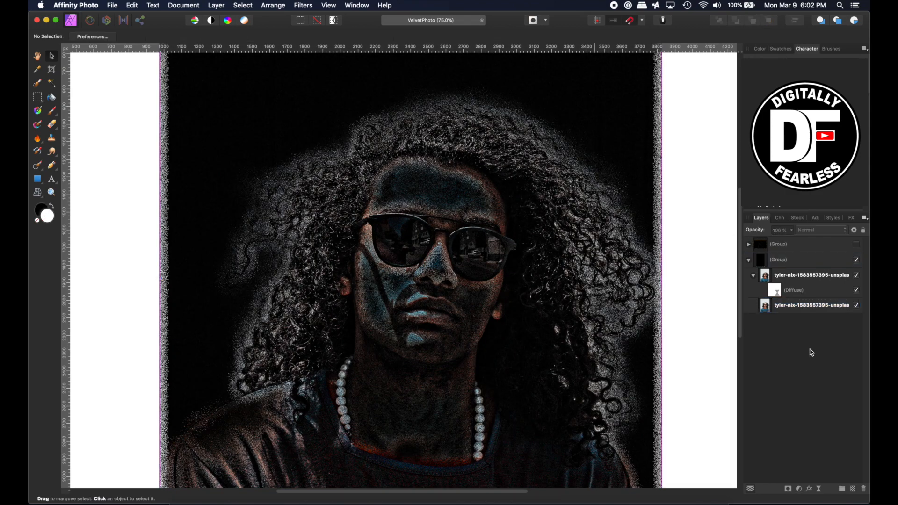